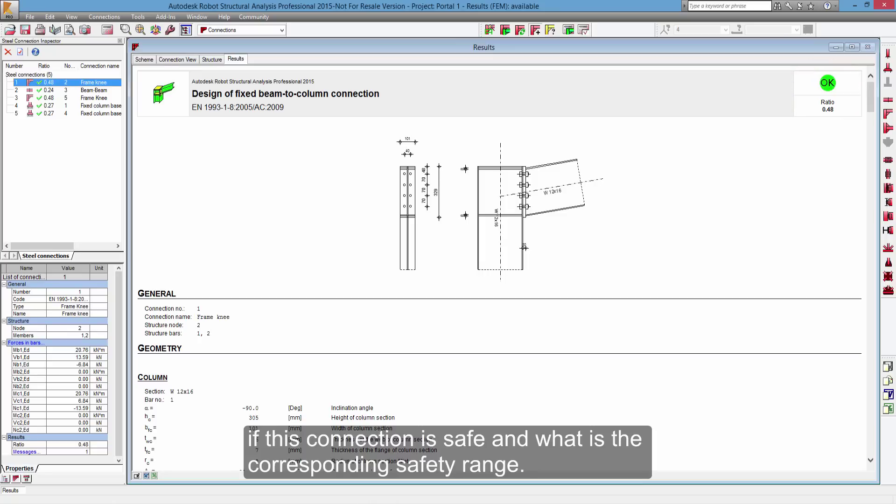
Step: Review the Beam-Beam and Fixed column base connection results in the Steel Connection Inspector
{"action": "left_click", "coordinate": [93, 90]}
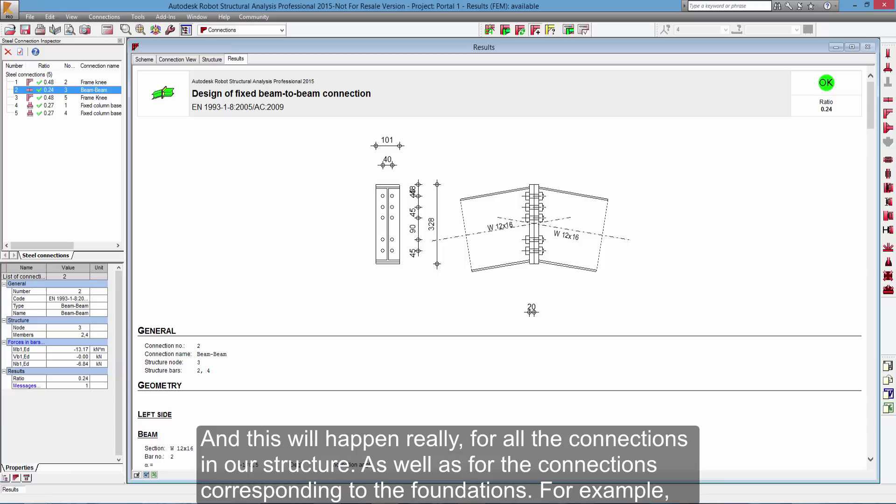
{"action": "left_click", "coordinate": [93, 106]}
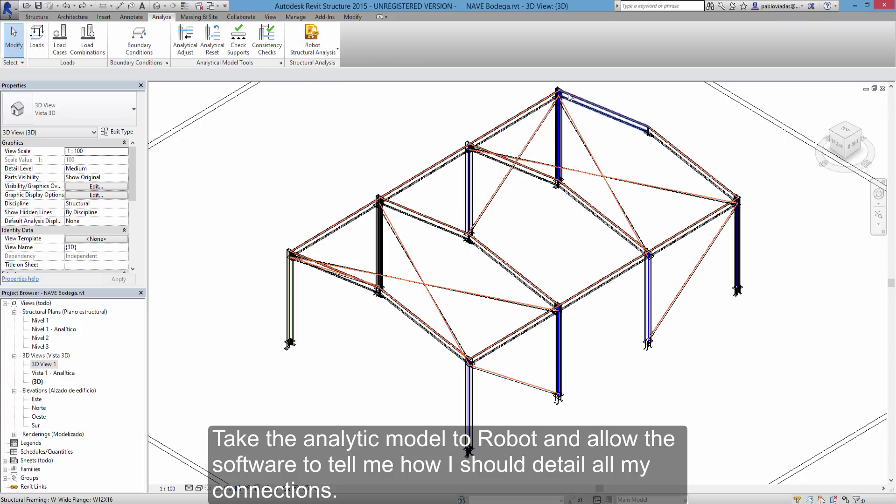
Step: Zoom into the top column node and switch the 3D view to Thin Lines
{"action": "scroll", "coordinate": [562, 92], "scroll_direction": "up", "scroll_amount": 6}
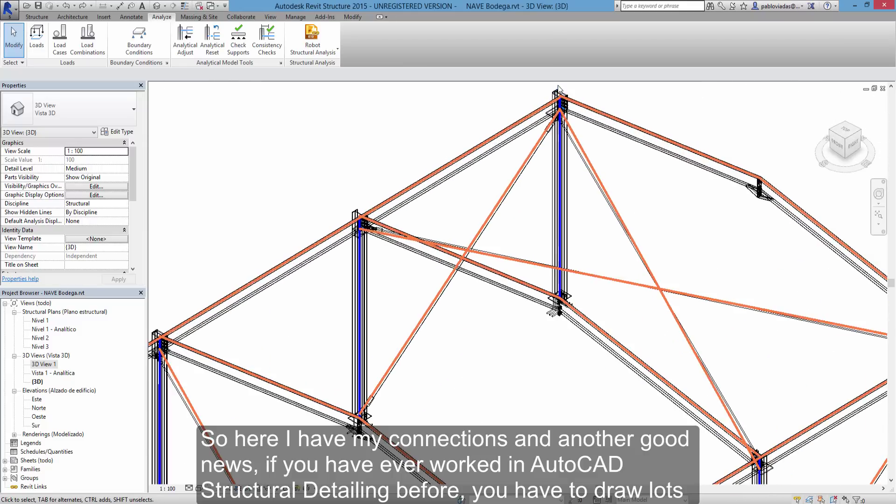
{"action": "scroll", "coordinate": [559, 88], "scroll_direction": "up", "scroll_amount": 5}
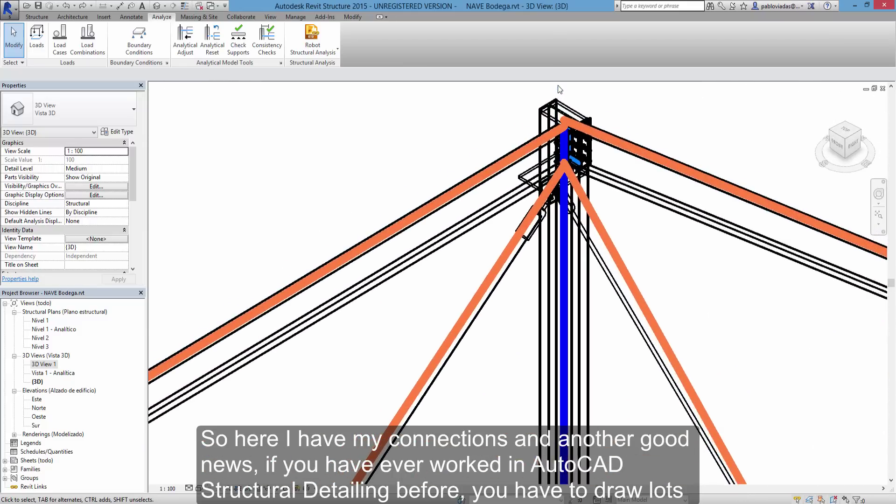
{"action": "scroll", "coordinate": [560, 89], "scroll_direction": "up", "scroll_amount": 3}
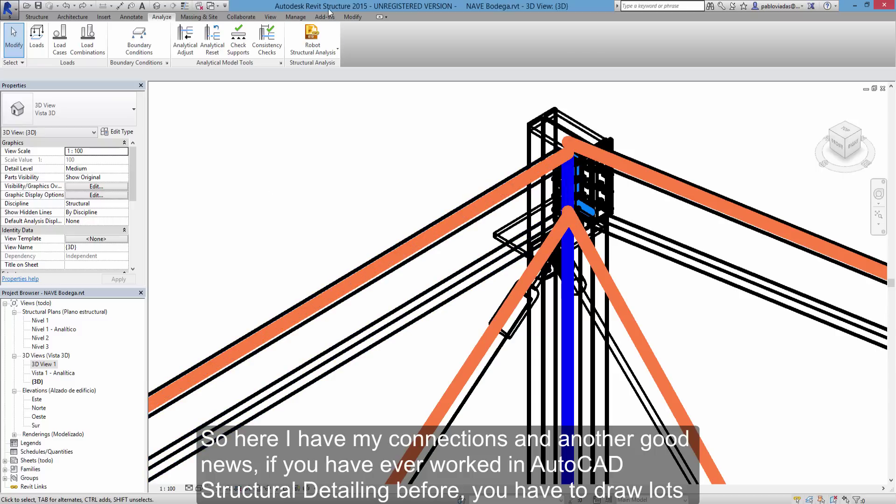
{"action": "left_click", "coordinate": [185, 6]}
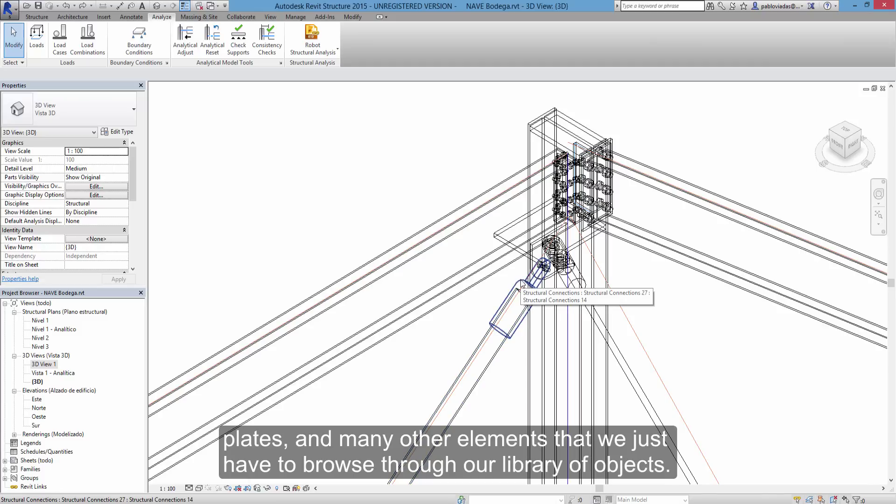
{"action": "left_click", "coordinate": [36, 17]}
{"action": "left_click", "coordinate": [364, 39]}
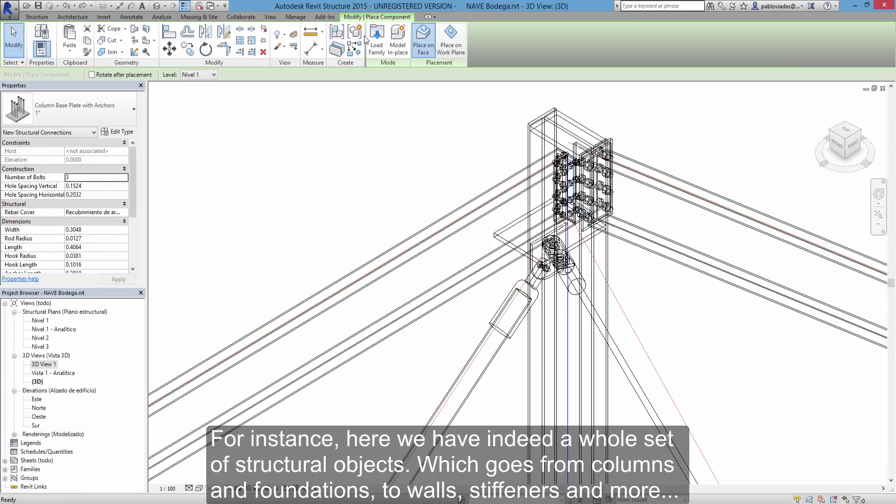
{"action": "left_click", "coordinate": [366, 40]}
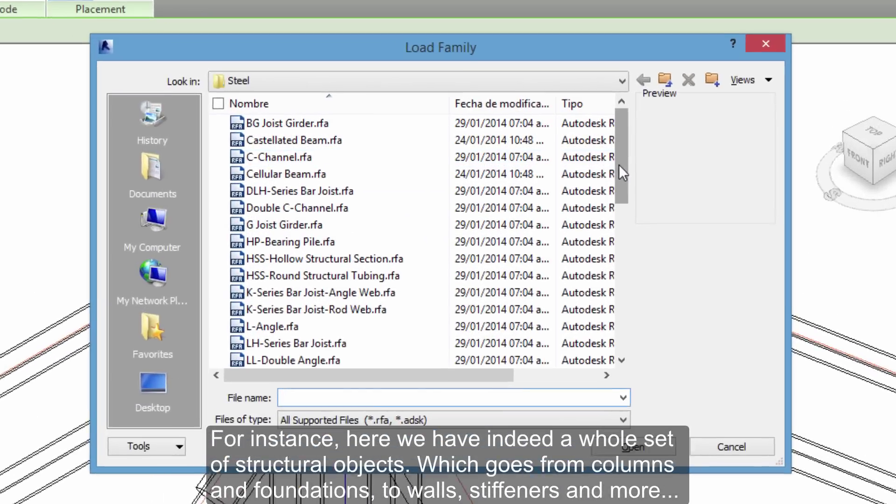
{"action": "left_click_drag", "start_coordinate": [619, 165], "coordinate": [606, 348]}
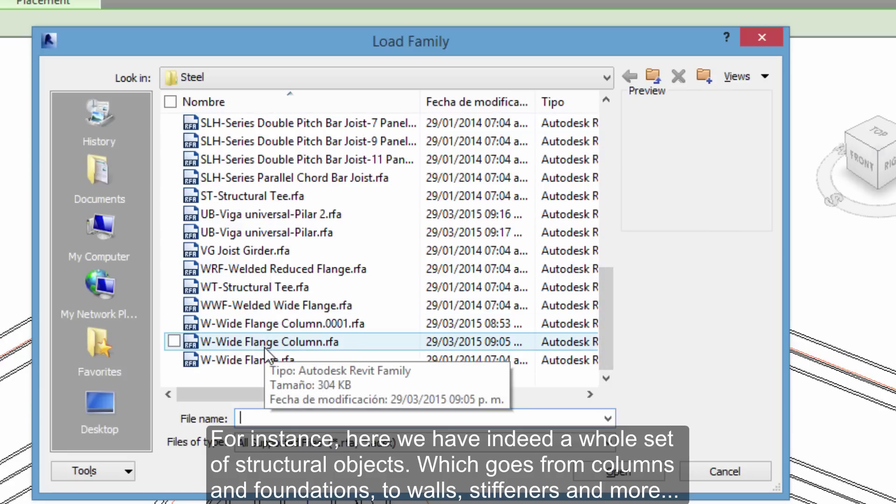
{"action": "left_click", "coordinate": [654, 76]}
{"action": "left_click", "coordinate": [654, 76]}
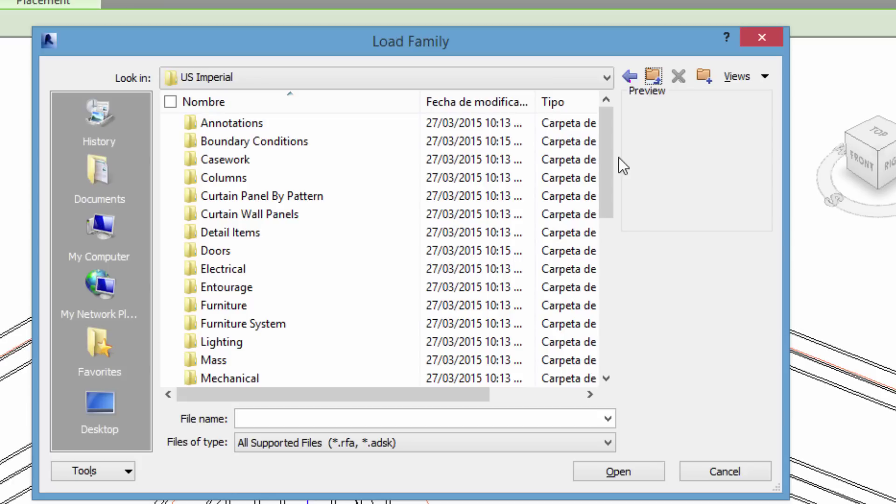
{"action": "left_click_drag", "start_coordinate": [606, 167], "coordinate": [589, 331]}
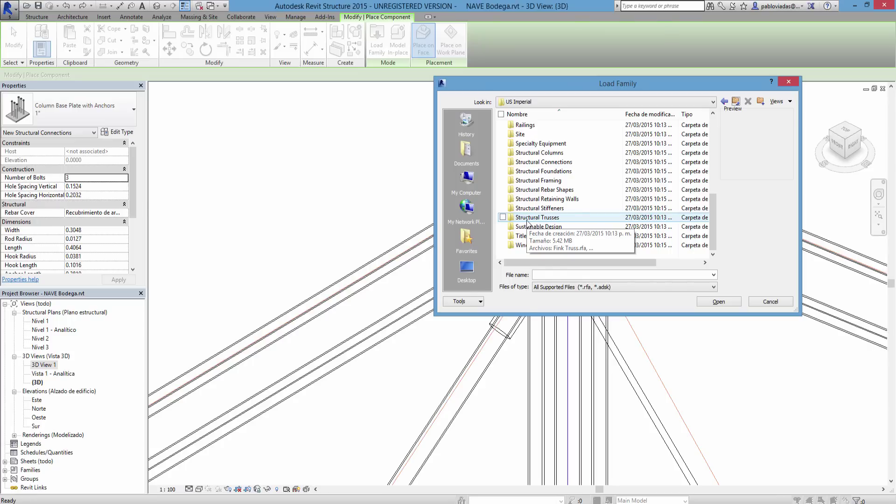
Step: Select the column base plate and apply a Number of Bolts value of 3
{"action": "key", "text": "Escape"}
{"action": "key", "text": "Escape"}
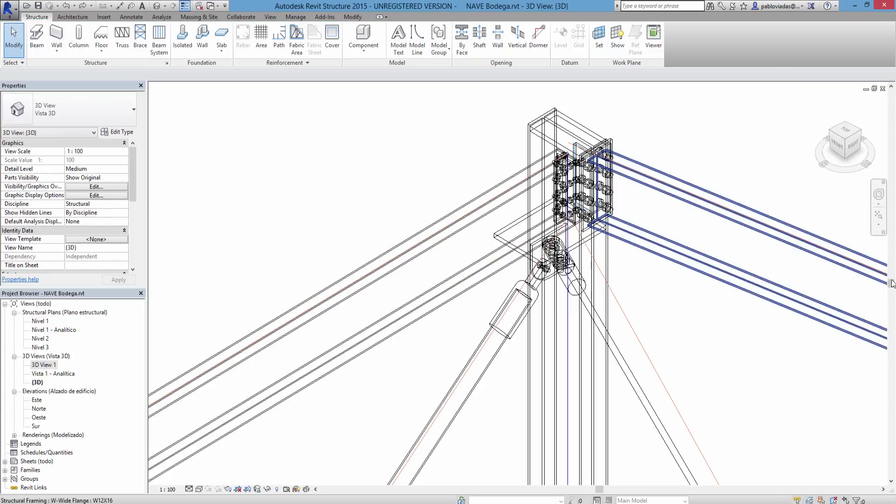
{"action": "scroll", "coordinate": [590, 168], "scroll_direction": "up", "scroll_amount": 5}
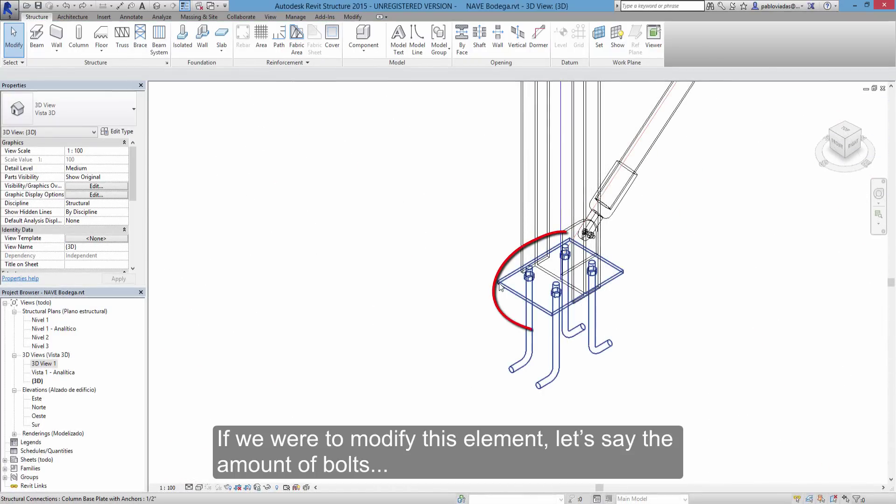
{"action": "left_click", "coordinate": [498, 281]}
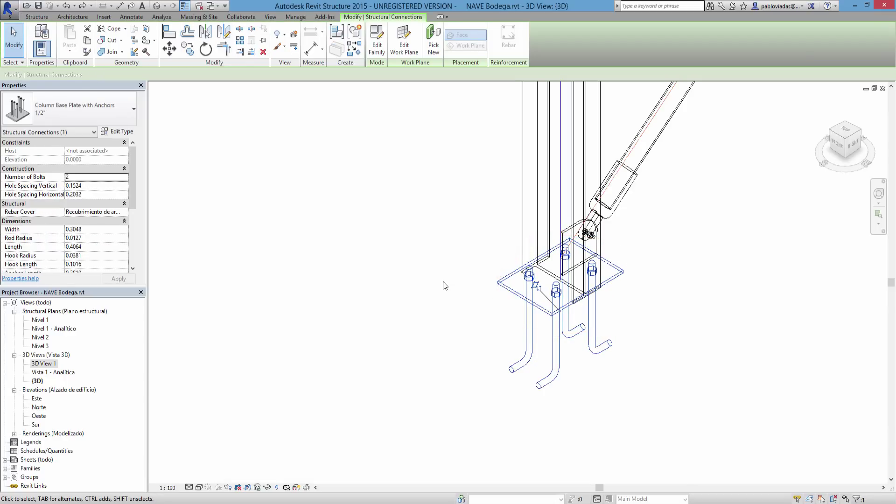
{"action": "left_click", "coordinate": [106, 178]}
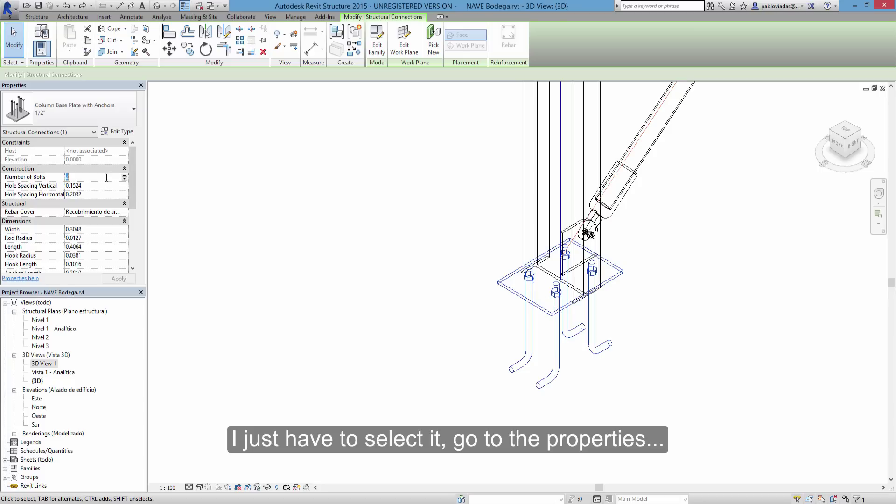
{"action": "left_click", "coordinate": [124, 176]}
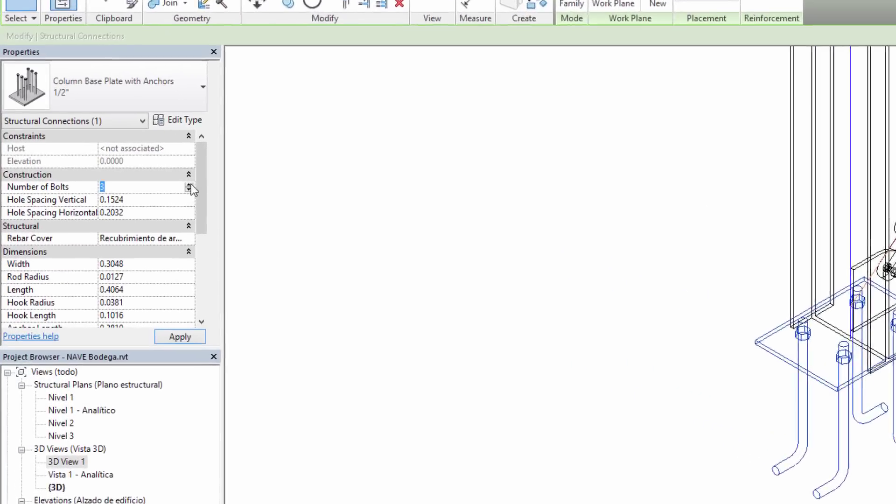
{"action": "left_click", "coordinate": [189, 185]}
{"action": "left_click", "coordinate": [182, 339]}
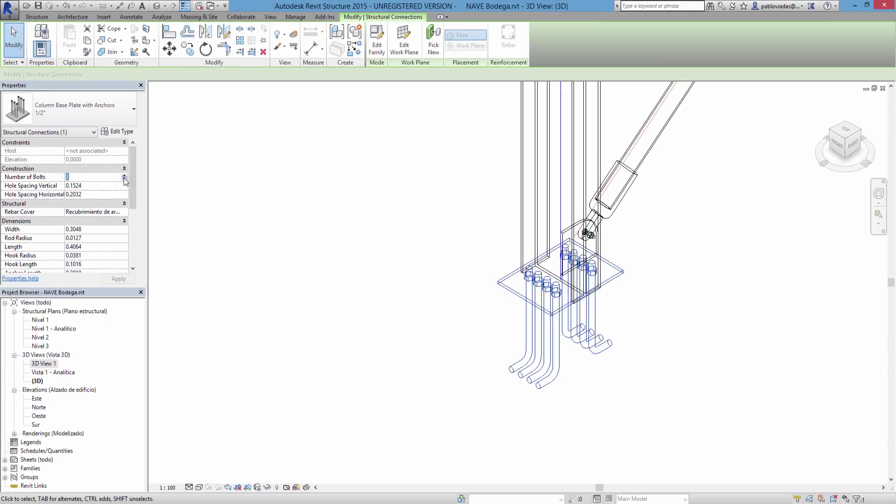
{"action": "left_click", "coordinate": [171, 192]}
{"action": "left_click", "coordinate": [226, 273]}
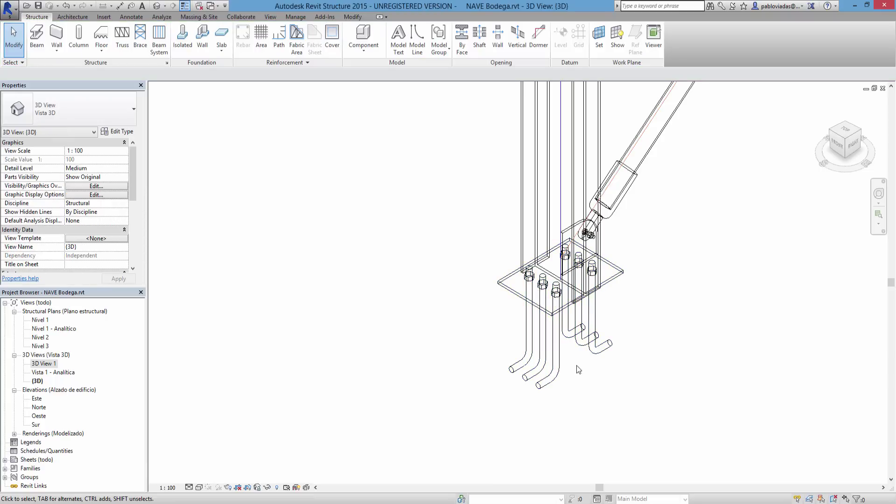
Step: Undo the bolt count change, restoring two anchor bolts per row
{"action": "left_click", "coordinate": [66, 10]}
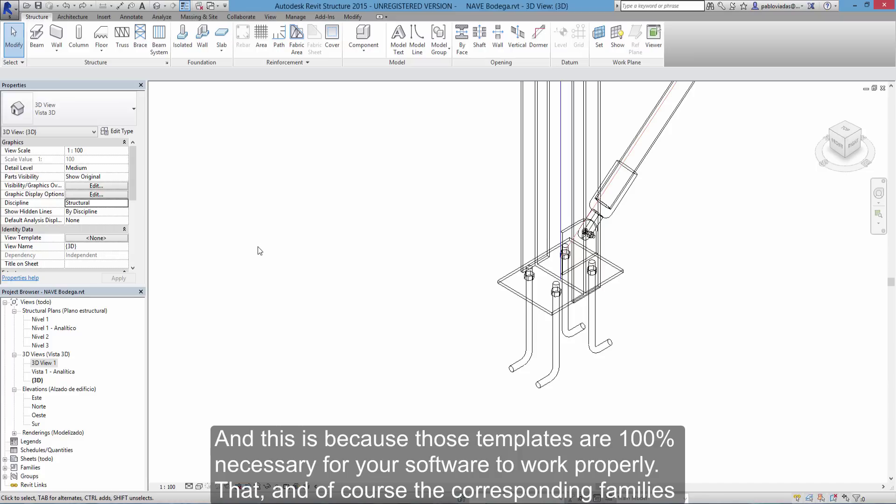
{"action": "left_click", "coordinate": [366, 49]}
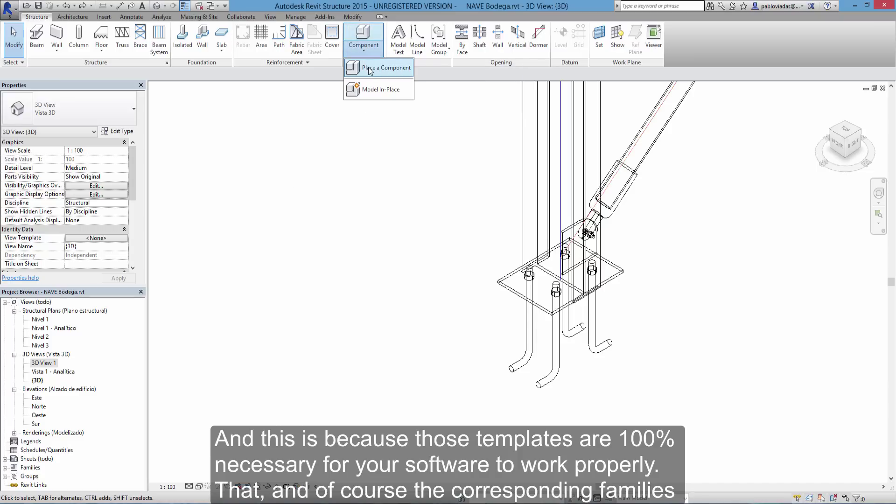
{"action": "left_click", "coordinate": [369, 67]}
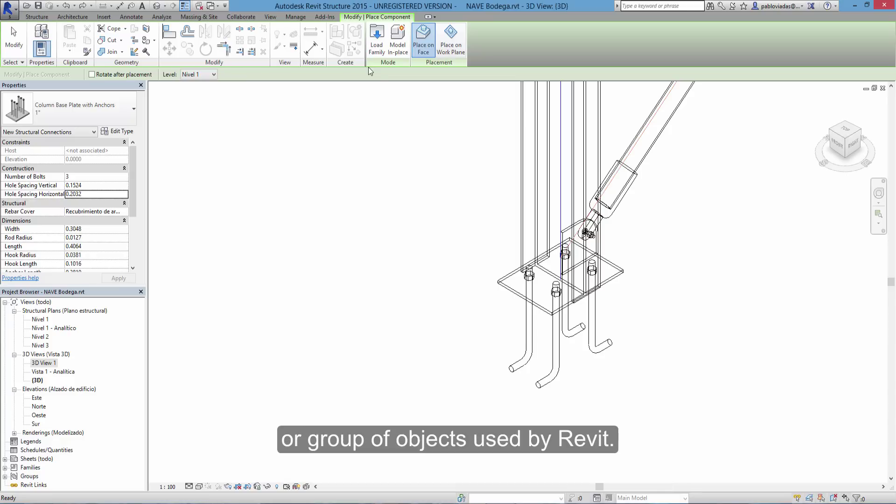
{"action": "left_click", "coordinate": [380, 48]}
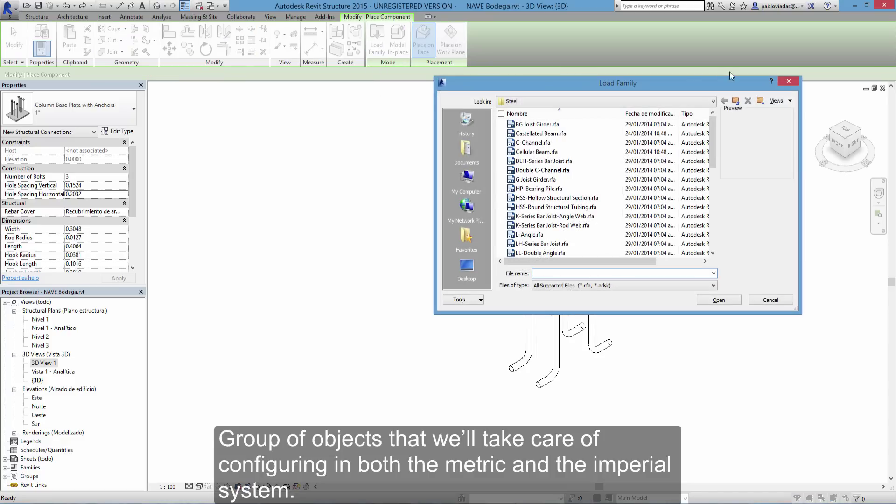
{"action": "left_click", "coordinate": [736, 102]}
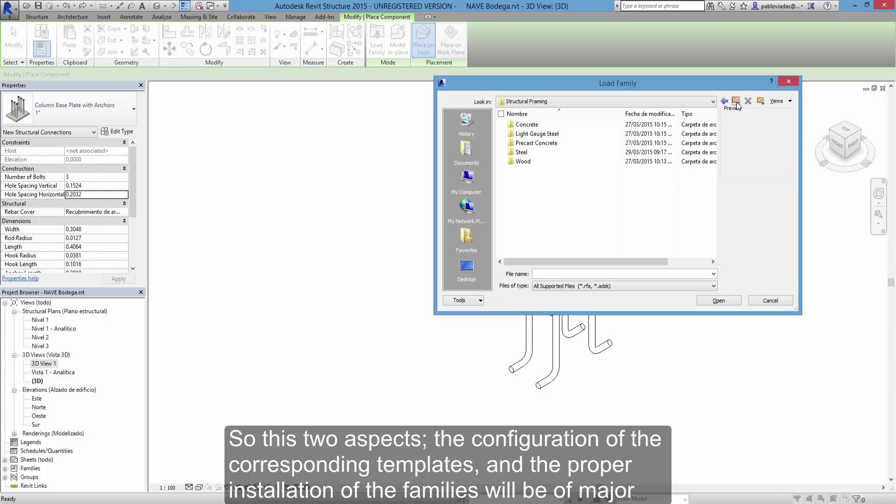
{"action": "double_click", "coordinate": [515, 154]}
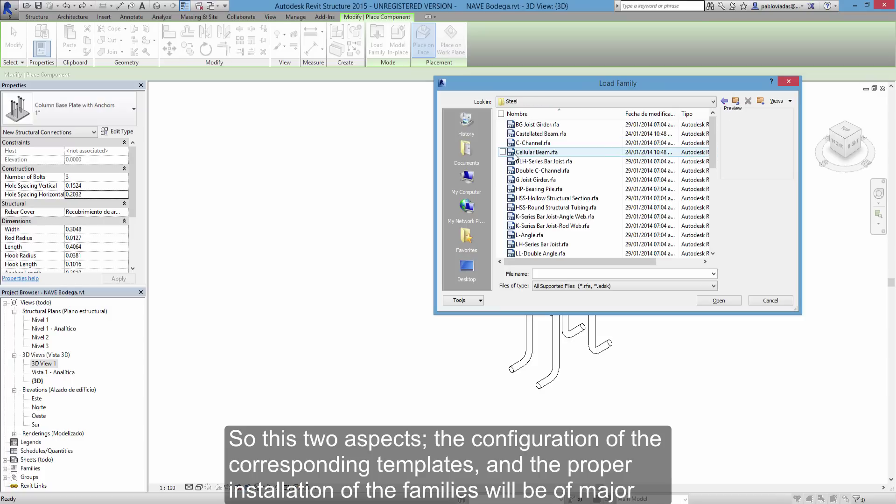
{"action": "left_click", "coordinate": [550, 171]}
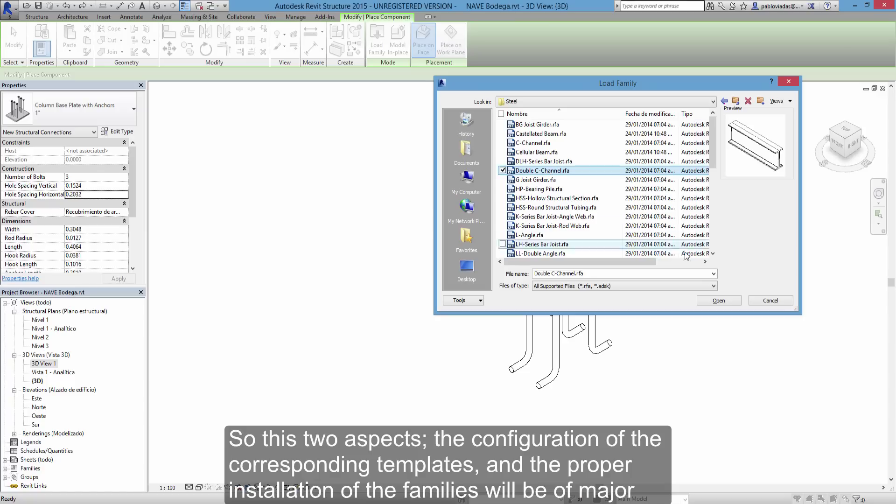
{"action": "left_click", "coordinate": [772, 301]}
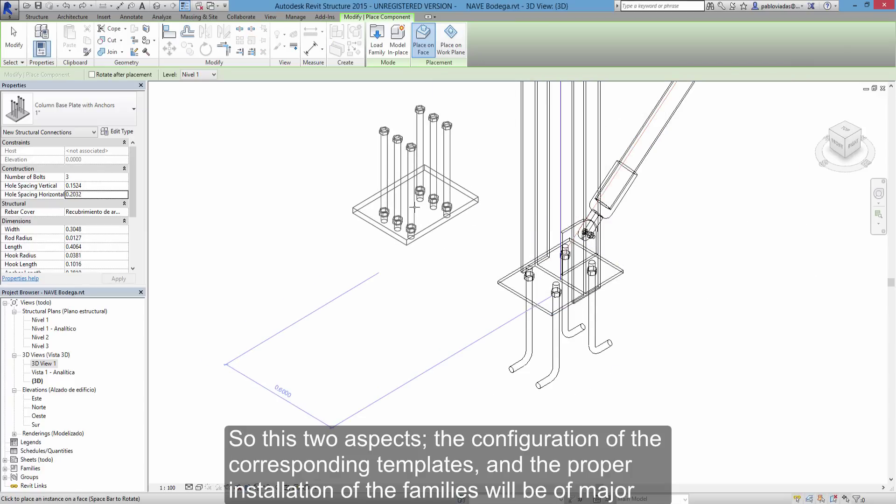
{"action": "key", "text": "Escape"}
{"action": "key", "text": "Escape"}
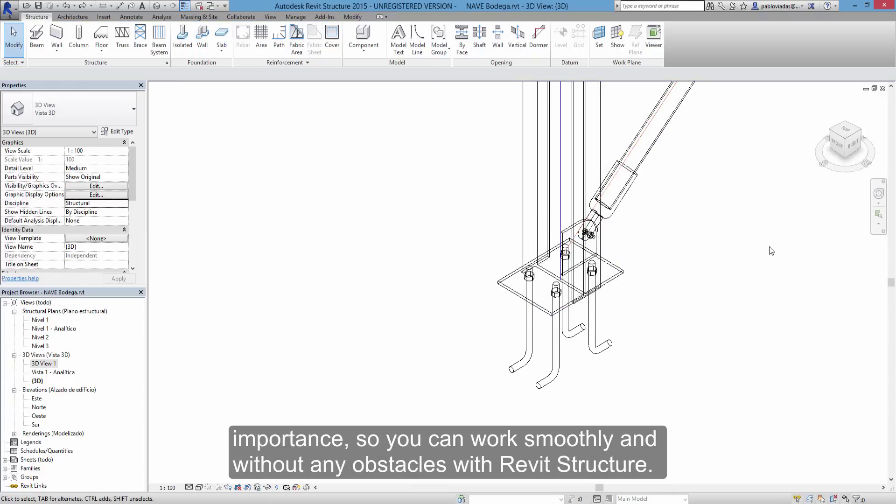
Step: Zoom the 3D view to fit the entire warehouse frame
{"action": "left_click", "coordinate": [878, 224]}
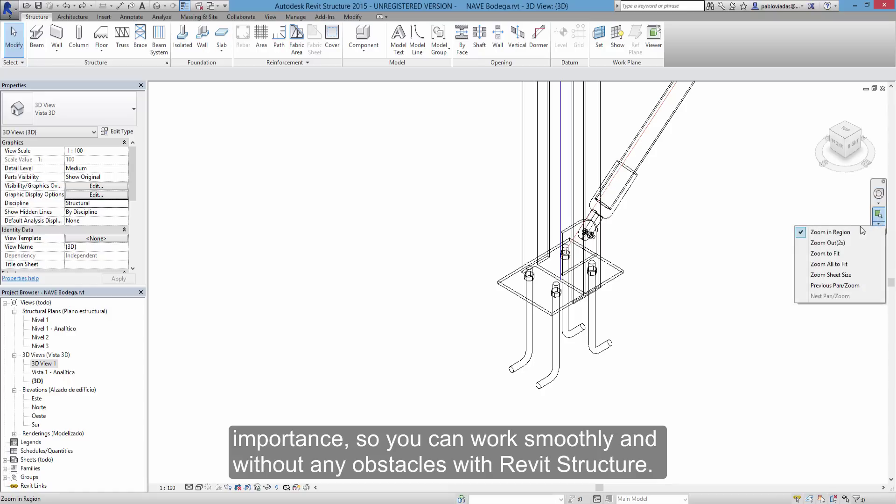
{"action": "left_click", "coordinate": [828, 257]}
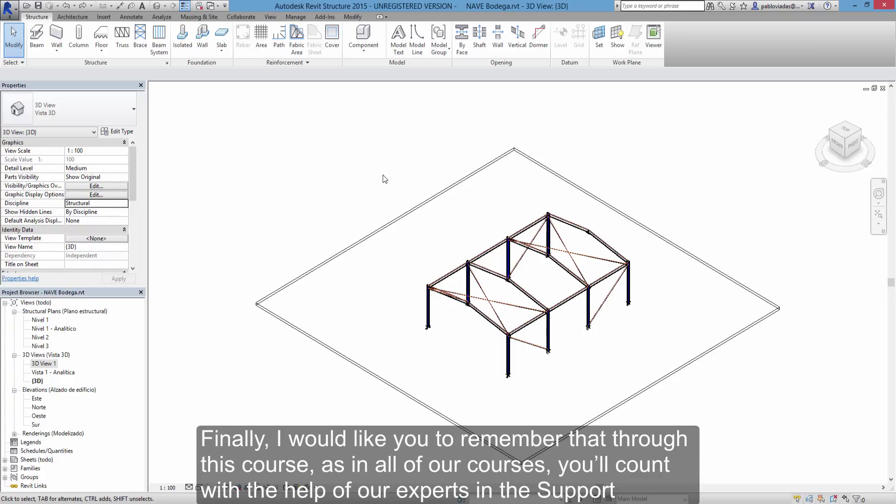